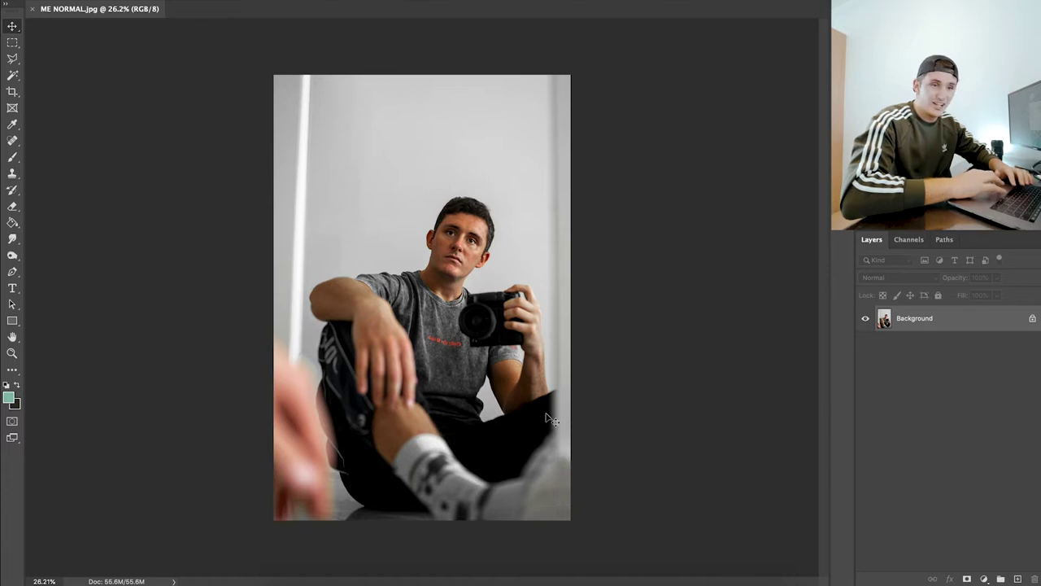
# Switch to the Polygonal Lasso Tool from the lasso tool group
pyautogui.scroll(2, 422, 345)
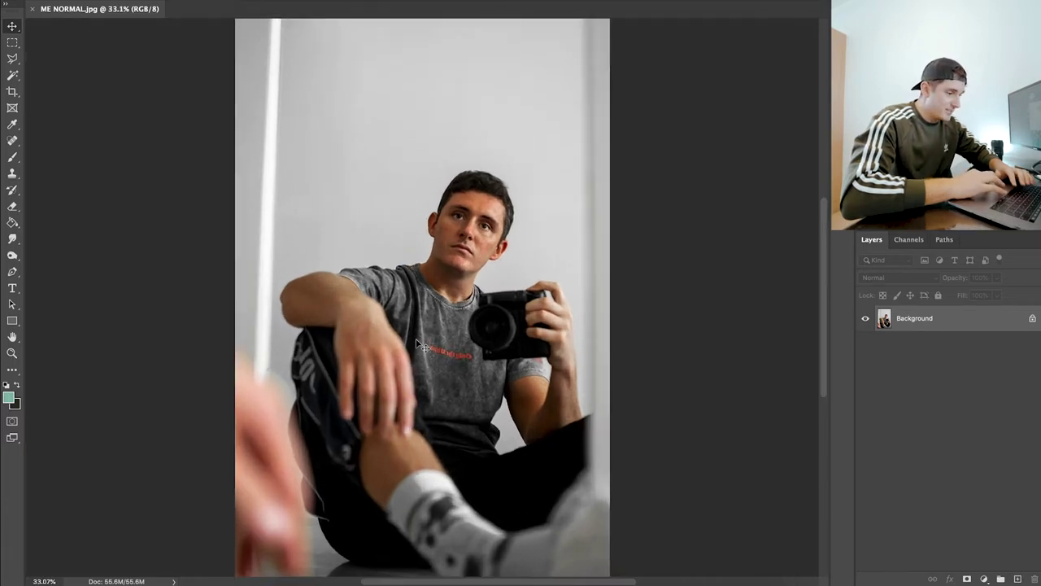
pyautogui.scroll(-2, 442, 328)
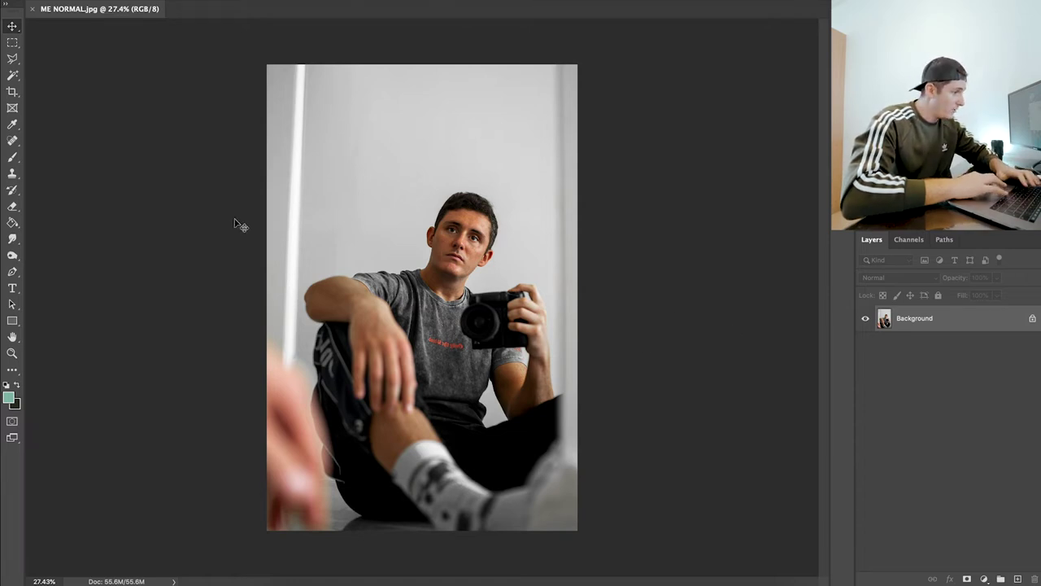
pyautogui.hotkey('shift', 'w')
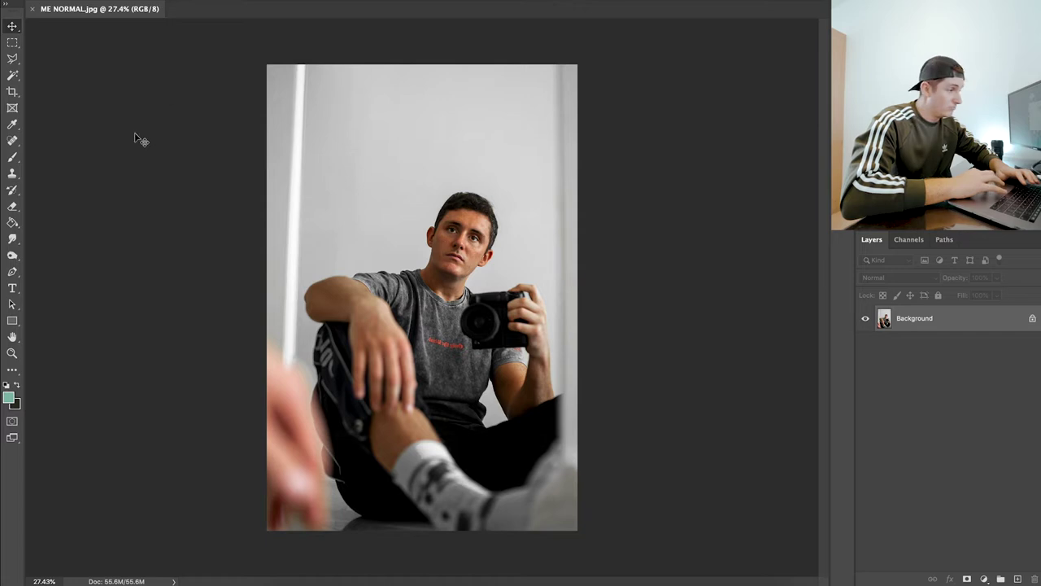
pyautogui.click(12, 58)
pyautogui.scroll(2, 437, 265)
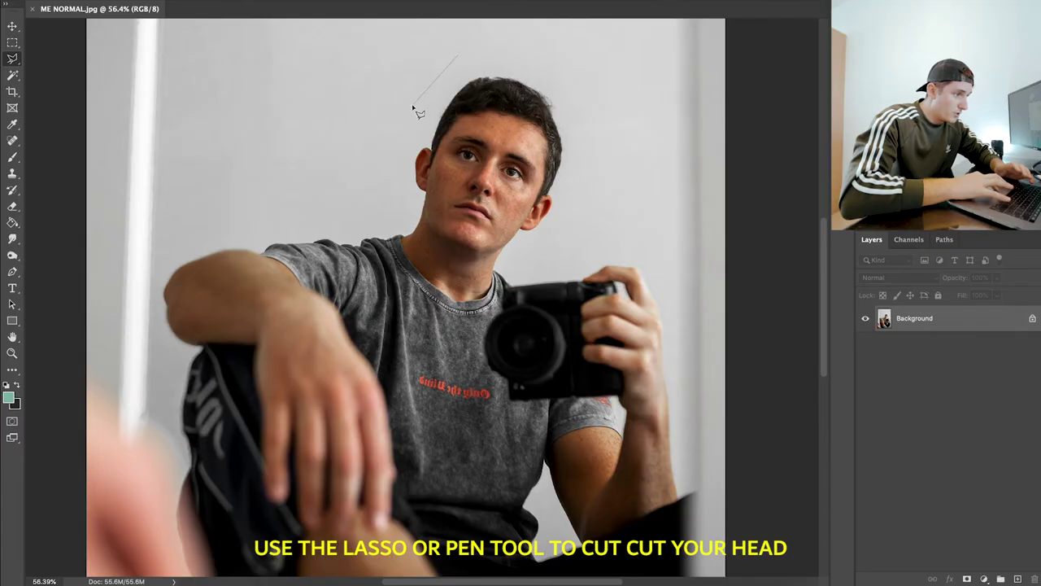
# Trace a polygonal selection around the man's head from the neck up over the hair
pyautogui.click(375, 163)
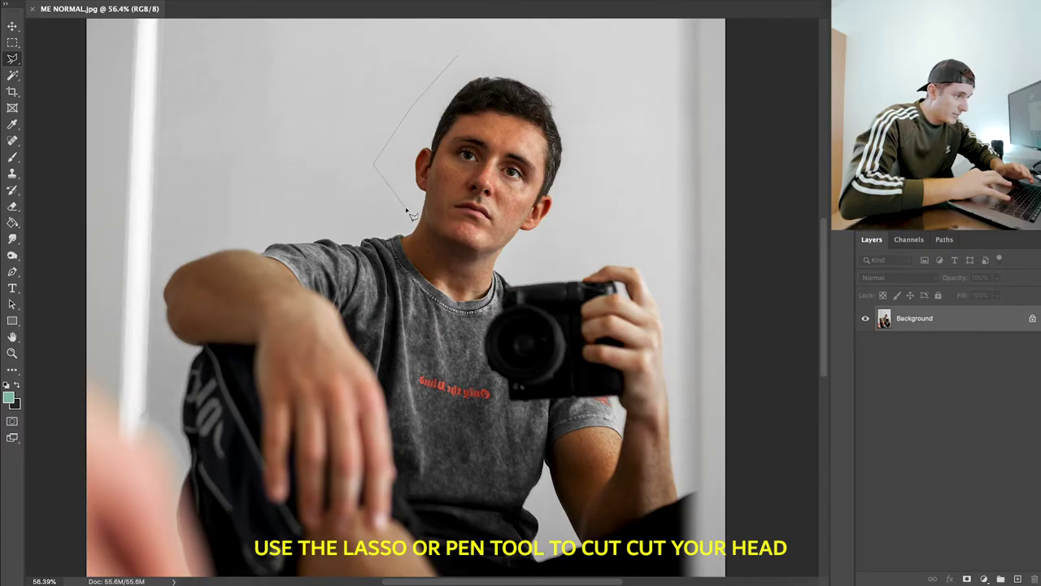
pyautogui.click(418, 231)
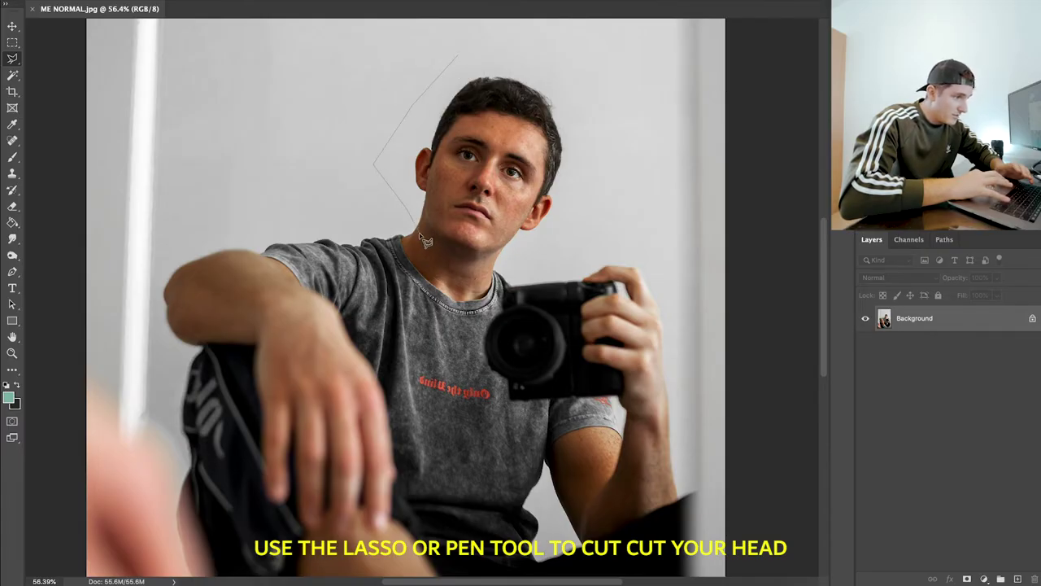
pyautogui.click(450, 260)
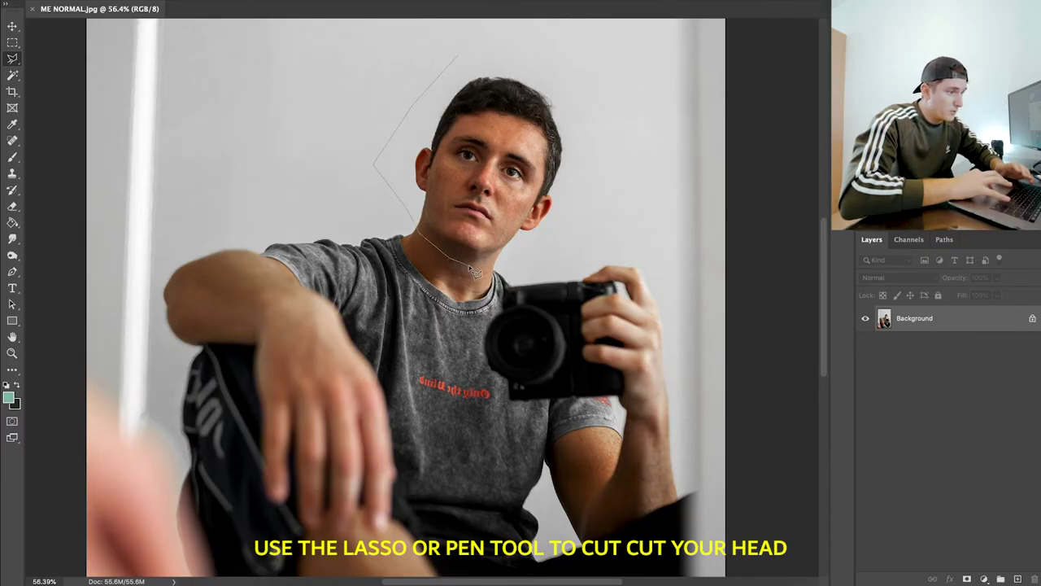
pyautogui.click(544, 254)
pyautogui.click(571, 228)
pyautogui.click(600, 175)
pyautogui.click(598, 150)
pyautogui.click(593, 124)
pyautogui.click(574, 79)
pyautogui.click(537, 64)
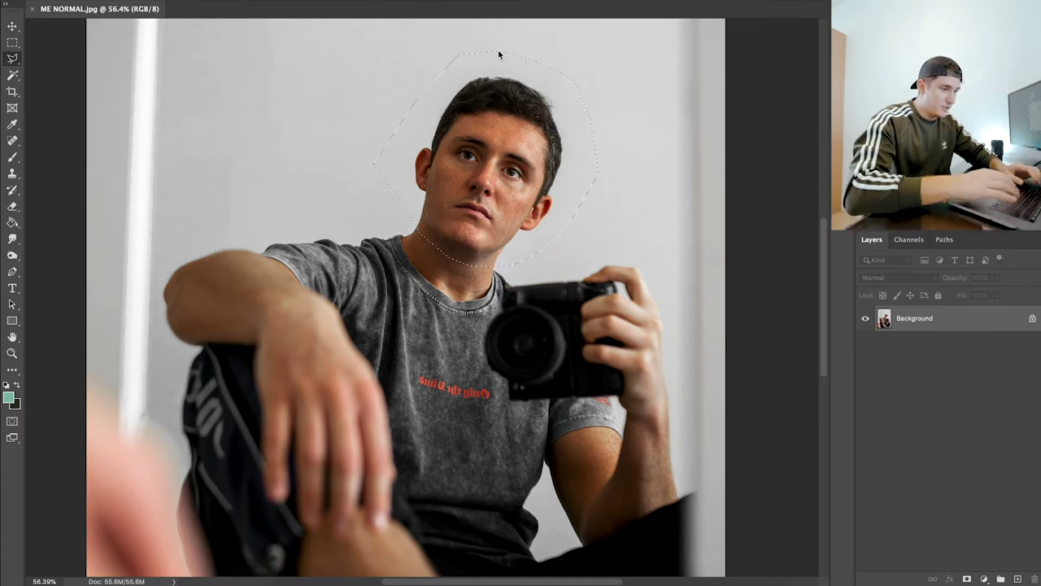
# Copy the selected head onto a new Layer 1 and toggle layer visibility to check it
pyautogui.press('super+j')
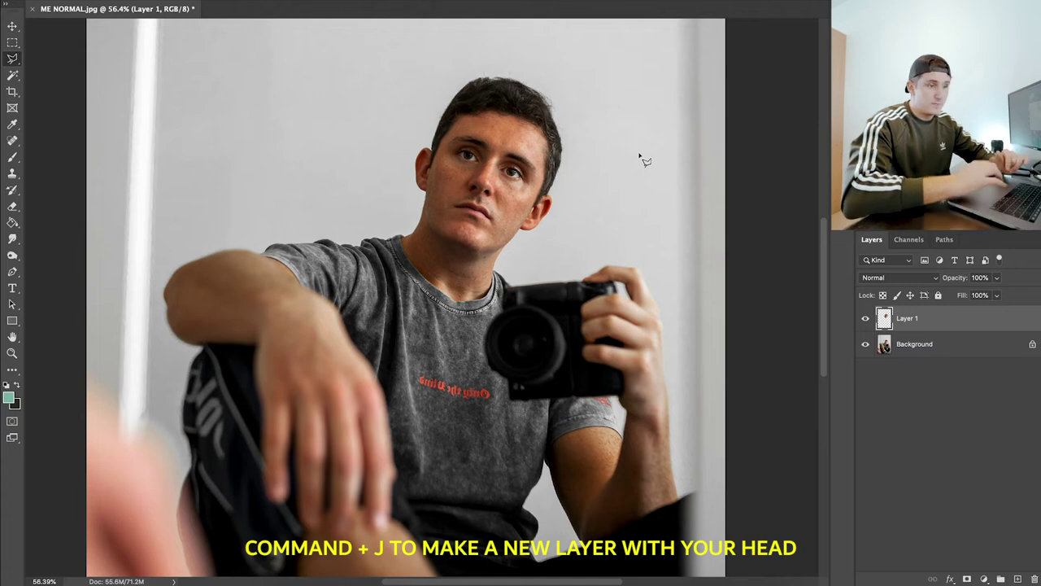
pyautogui.click(867, 319)
pyautogui.click(866, 319)
pyautogui.click(866, 344)
pyautogui.click(867, 344)
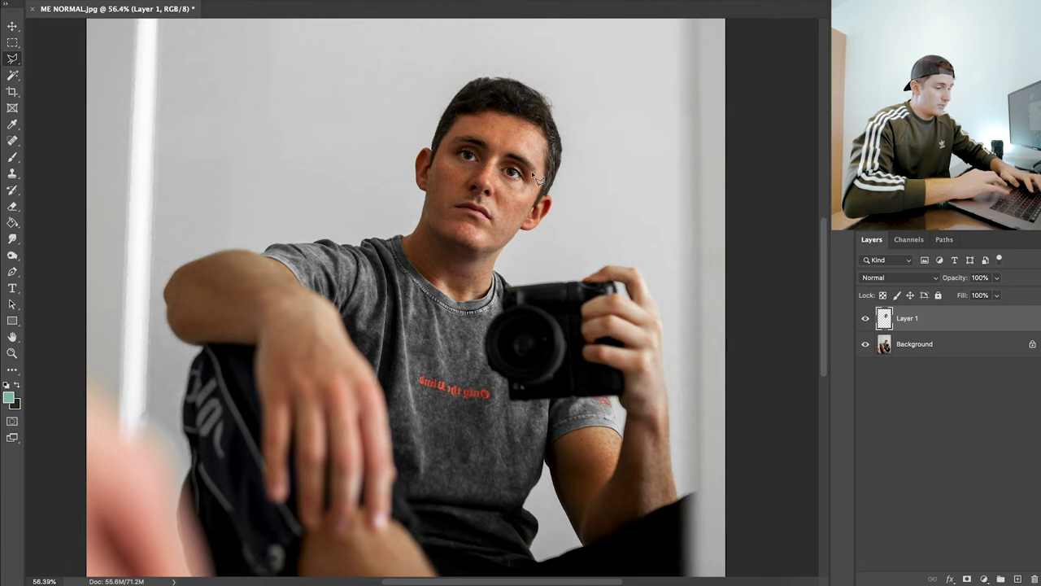
pyautogui.press('super+t')
# Enlarge, slightly rotate and move the head over the neck, then apply the transform
pyautogui.scroll(-5, 502, 266)
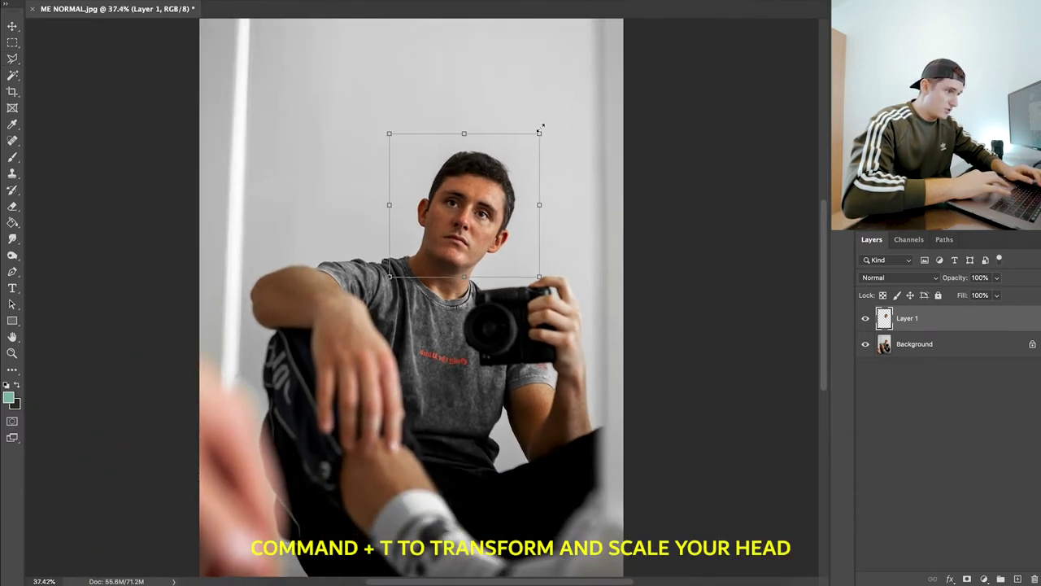
pyautogui.moveTo(542, 129); pyautogui.dragTo(595, 80)
pyautogui.moveTo(537, 152); pyautogui.dragTo(513, 159)
pyautogui.moveTo(601, 174); pyautogui.dragTo(599, 167)
pyautogui.moveTo(503, 204); pyautogui.dragTo(503, 201)
pyautogui.moveTo(363, 90); pyautogui.dragTo(305, 32)
pyautogui.hotkey('ctrl', '0')
pyautogui.scroll(-2, 407, 288)
pyautogui.moveTo(460, 237)
pyautogui.mouseDown()
pyautogui.moveTo(470, 203)
pyautogui.moveTo(472, 254)
pyautogui.moveTo(486, 207)
pyautogui.moveTo(474, 244)
pyautogui.mouseUp()
pyautogui.moveTo(578, 203); pyautogui.dragTo(577, 199)
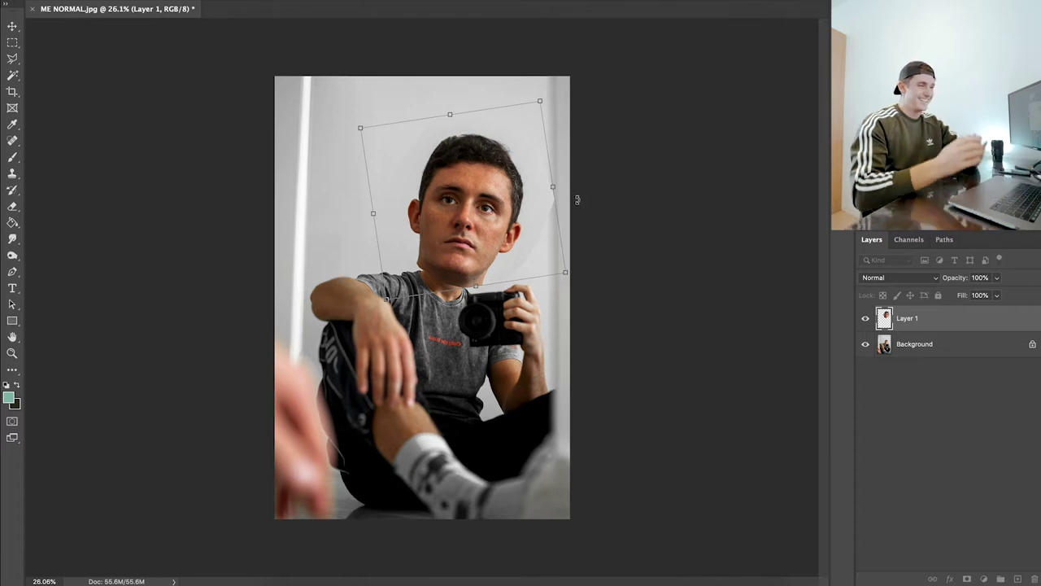
pyautogui.moveTo(523, 213); pyautogui.dragTo(521, 211)
pyautogui.press('Return')
# Transform the head again to refine its size, tilt and alignment with the neck
pyautogui.press('l')
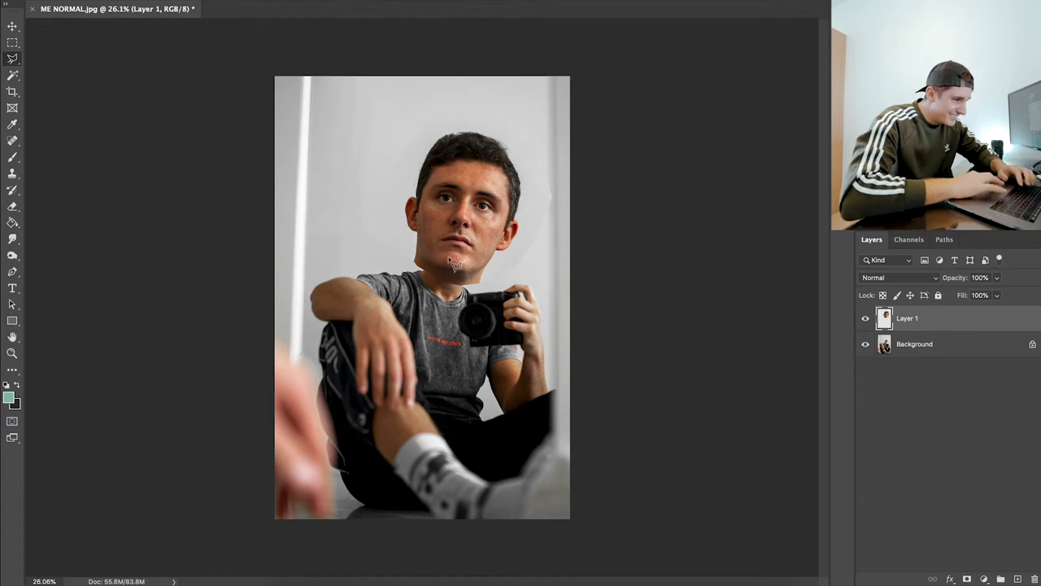
pyautogui.scroll(2, 448, 256)
pyautogui.hotkey('ctrl', 't')
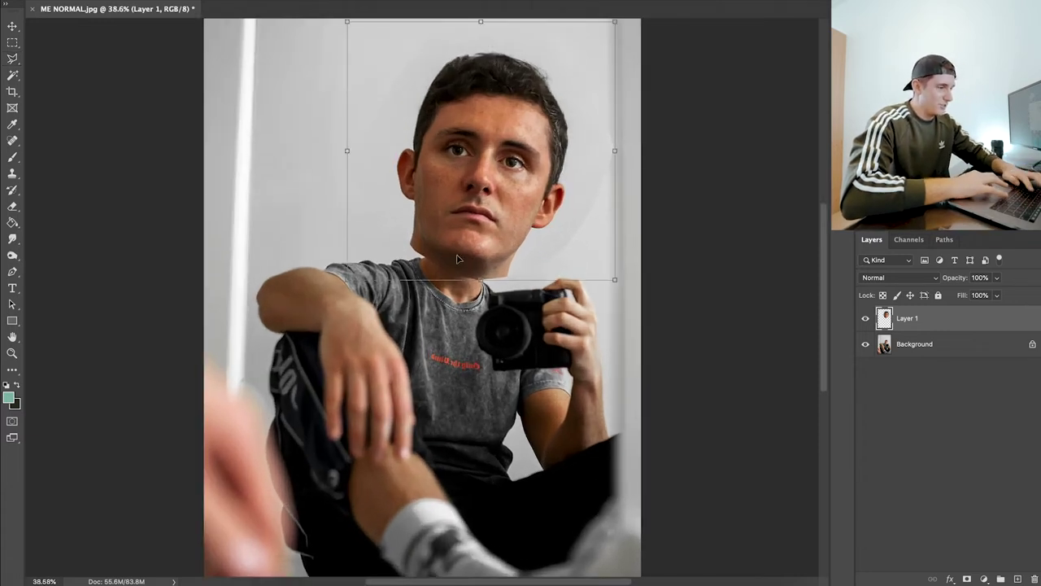
pyautogui.moveTo(616, 21); pyautogui.dragTo(538, 100)
pyautogui.moveTo(445, 204); pyautogui.dragTo(478, 210)
pyautogui.moveTo(376, 104); pyautogui.dragTo(344, 74)
pyautogui.moveTo(434, 155)
pyautogui.mouseDown()
pyautogui.moveTo(470, 124)
pyautogui.moveTo(435, 161)
pyautogui.mouseUp()
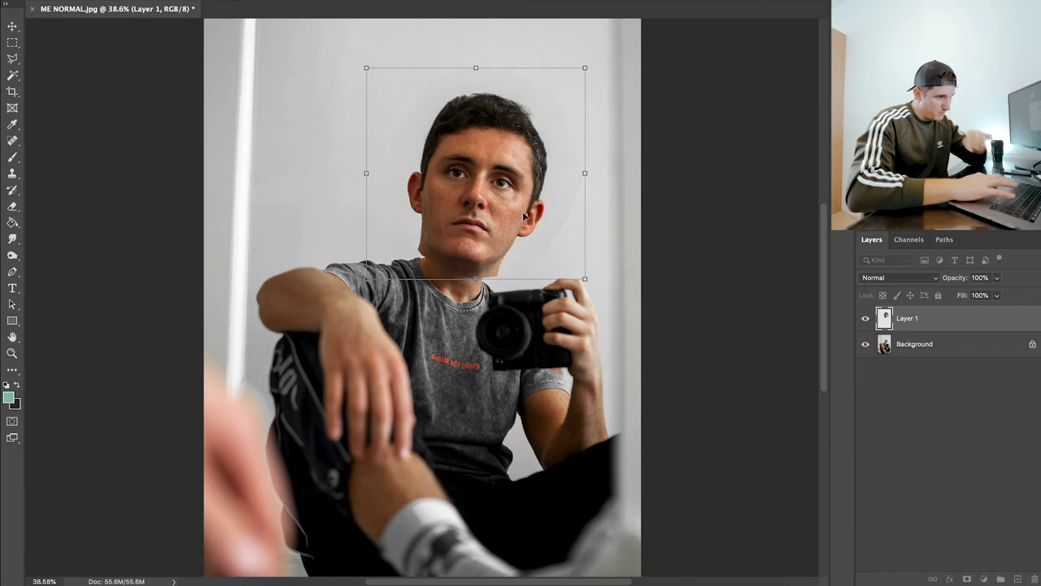
pyautogui.moveTo(491, 243)
pyautogui.mouseDown()
pyautogui.moveTo(493, 231)
pyautogui.moveTo(492, 246)
pyautogui.mouseUp()
pyautogui.moveTo(641, 241); pyautogui.dragTo(642, 245)
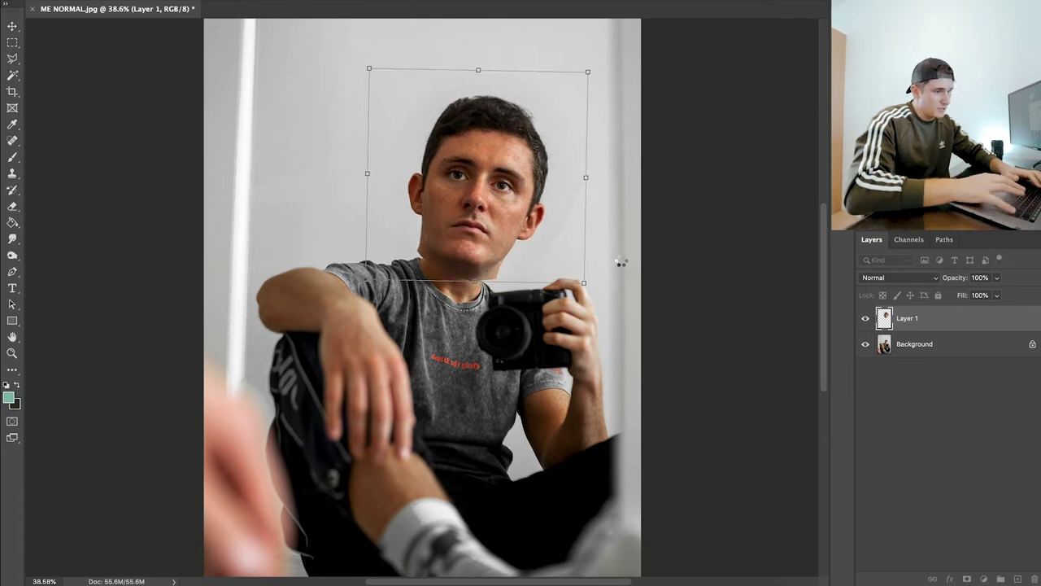
pyautogui.press('Return')
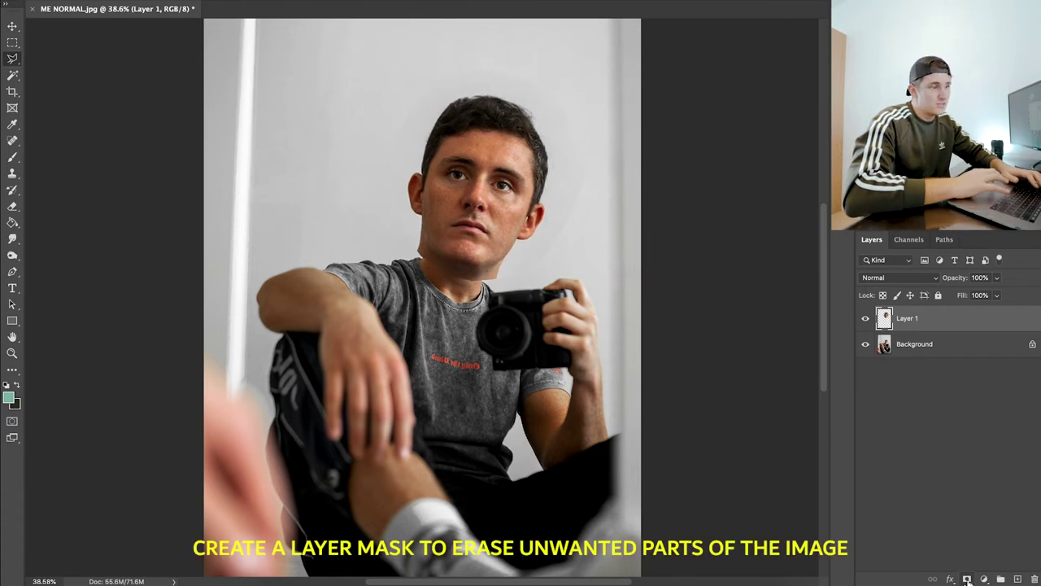
# Add a layer mask to Layer 1 and set a black brush to 250 px, 0% hardness
pyautogui.click(968, 580)
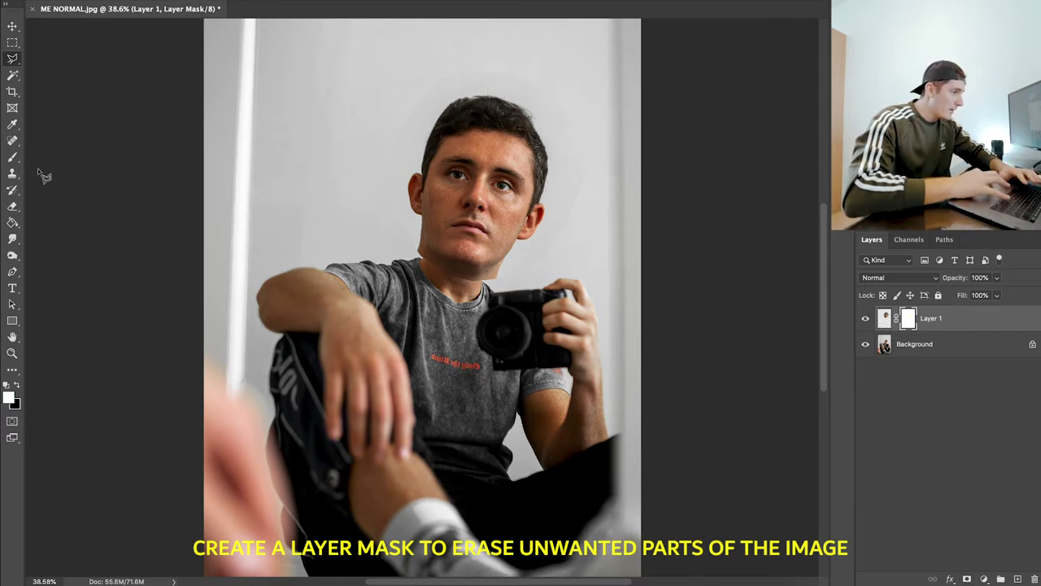
pyautogui.click(14, 158)
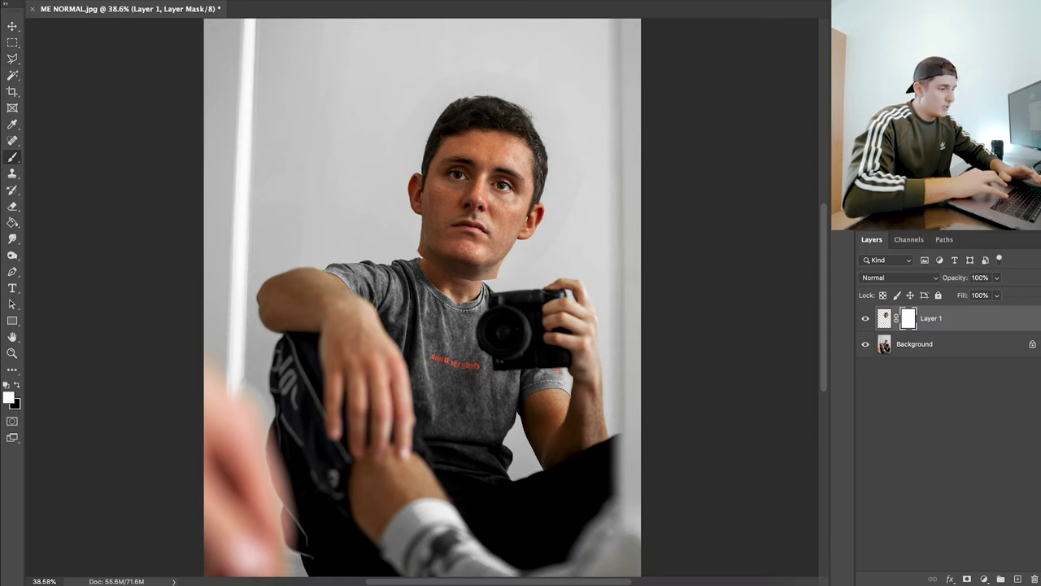
pyautogui.press('x')
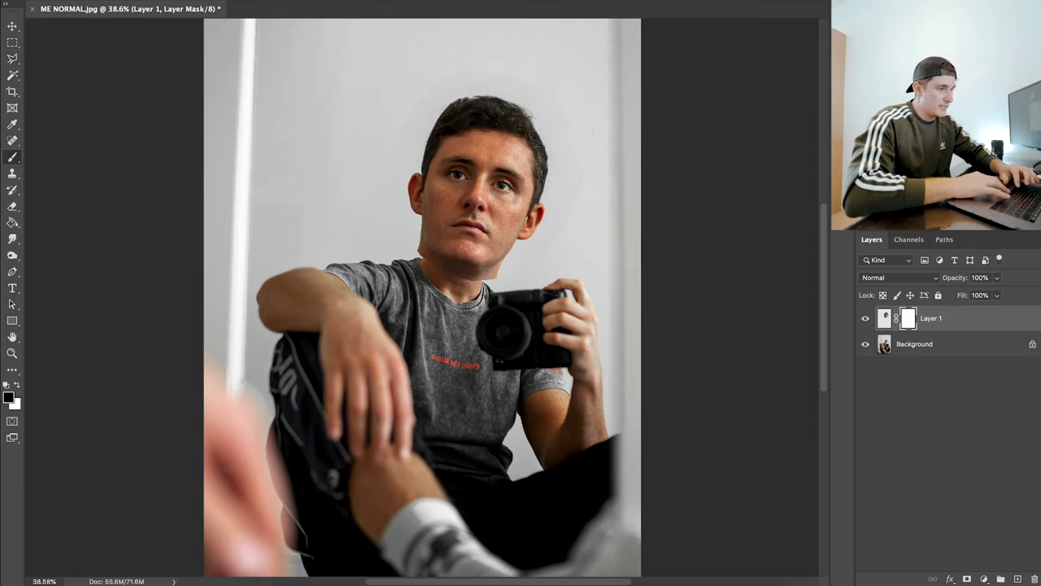
pyautogui.scroll(5, 577, 277)
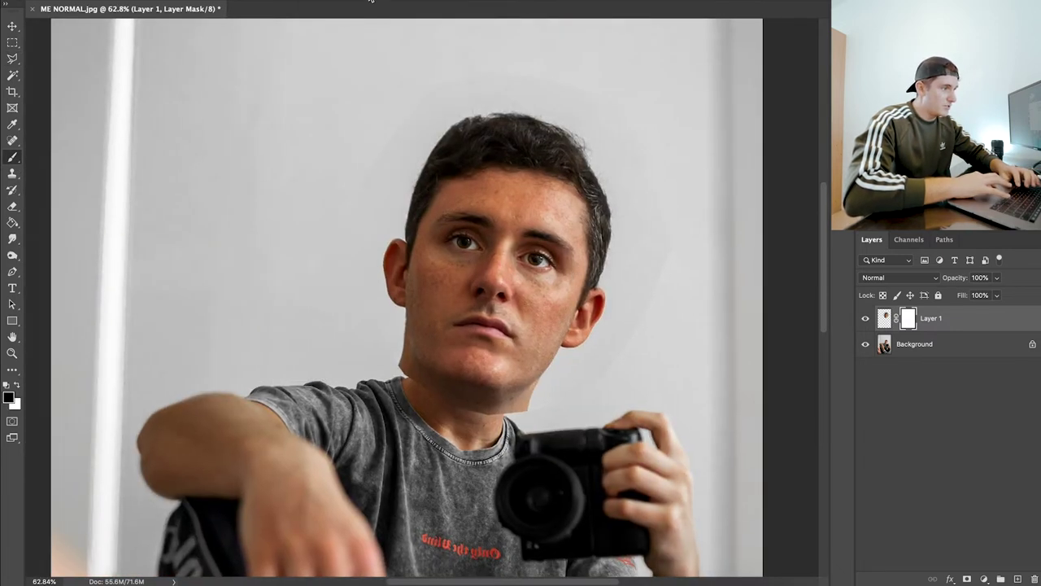
pyautogui.moveTo(401, 116); pyautogui.dragTo(379, 118)
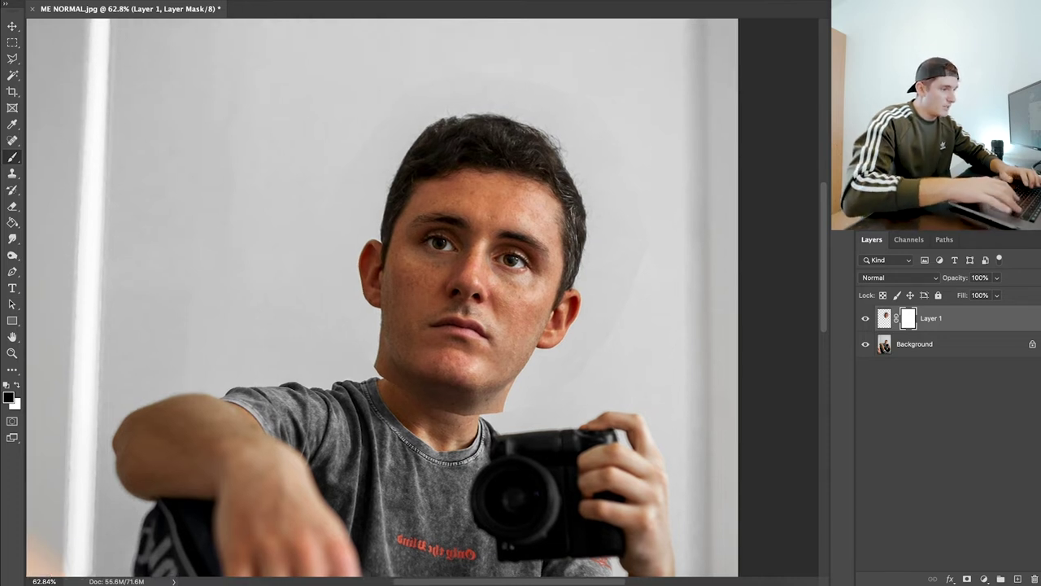
pyautogui.rightClick(100, 9)
pyautogui.click(581, 236)
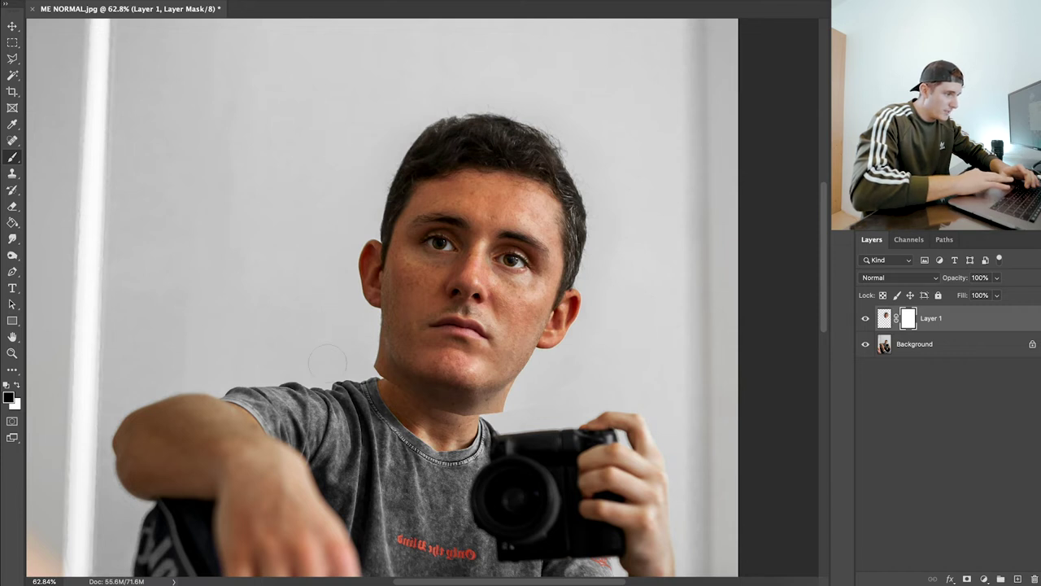
# Paint black on the mask with a larger brush along the chin seam and left neck edge
pyautogui.moveTo(328, 361); pyautogui.dragTo(570, 350)
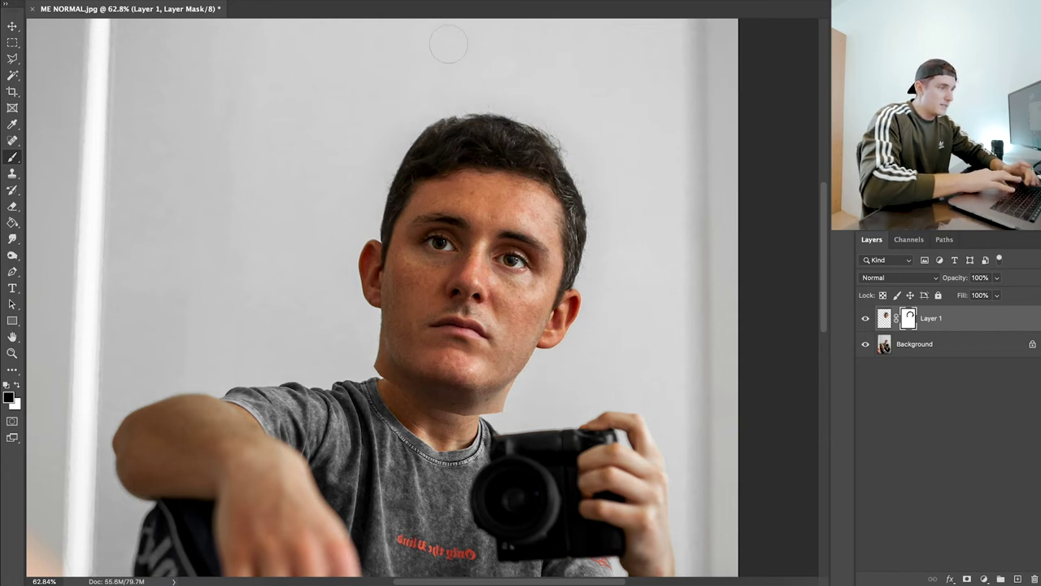
pyautogui.moveTo(494, 379); pyautogui.dragTo(507, 295)
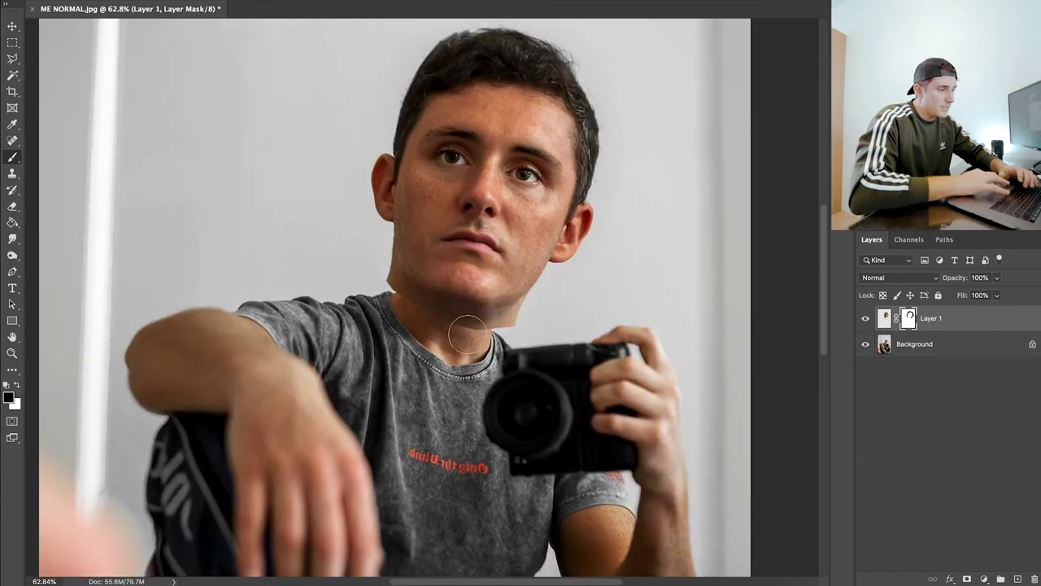
pyautogui.scroll(3, 465, 314)
pyautogui.press(']')
pyautogui.press(']')
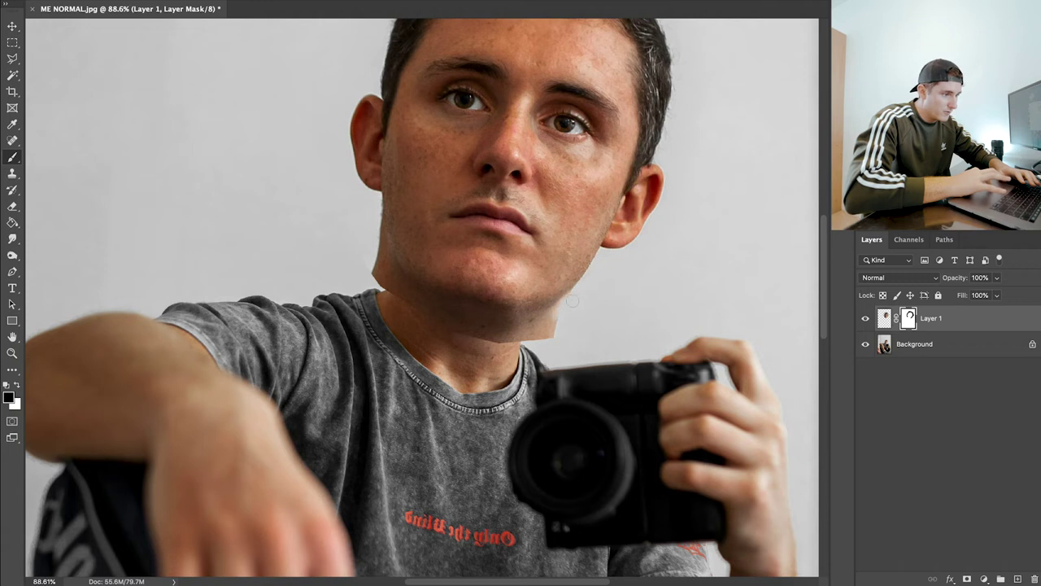
pyautogui.moveTo(563, 307)
pyautogui.mouseDown()
pyautogui.moveTo(488, 325)
pyautogui.moveTo(572, 327)
pyautogui.moveTo(454, 329)
pyautogui.mouseUp()
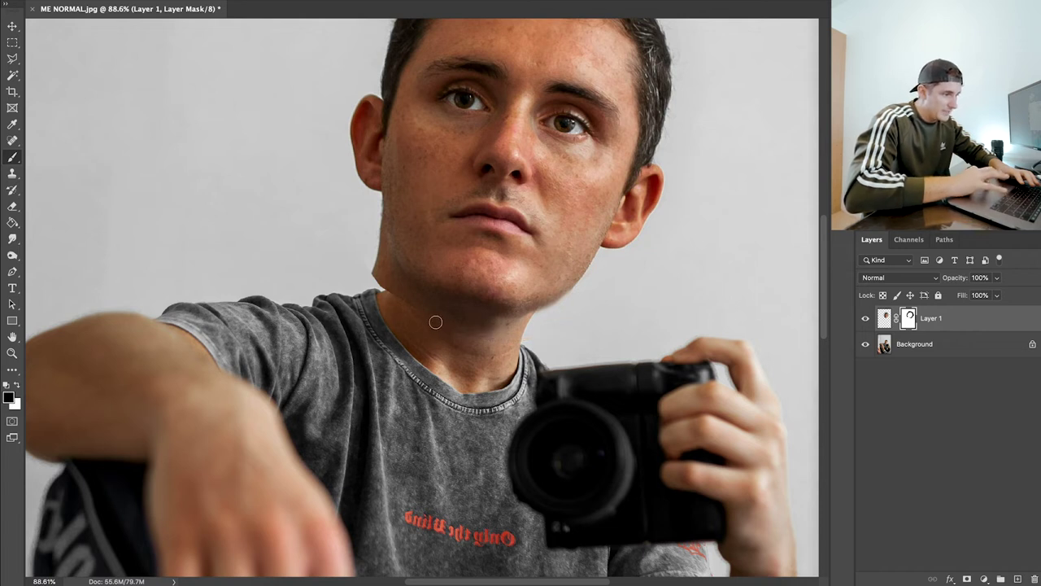
pyautogui.moveTo(390, 294); pyautogui.dragTo(382, 251)
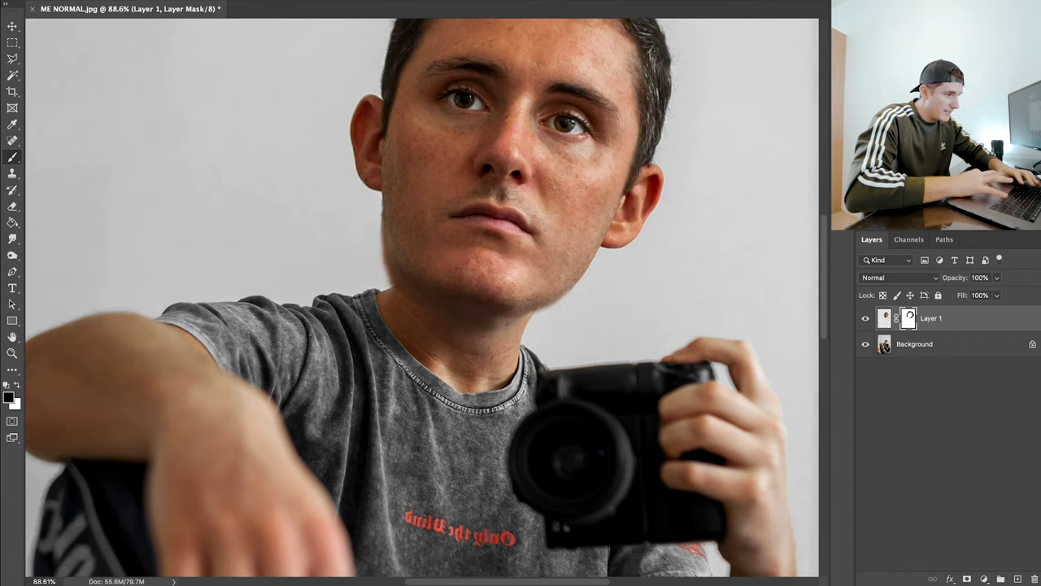
pyautogui.moveTo(385, 254); pyautogui.dragTo(387, 236)
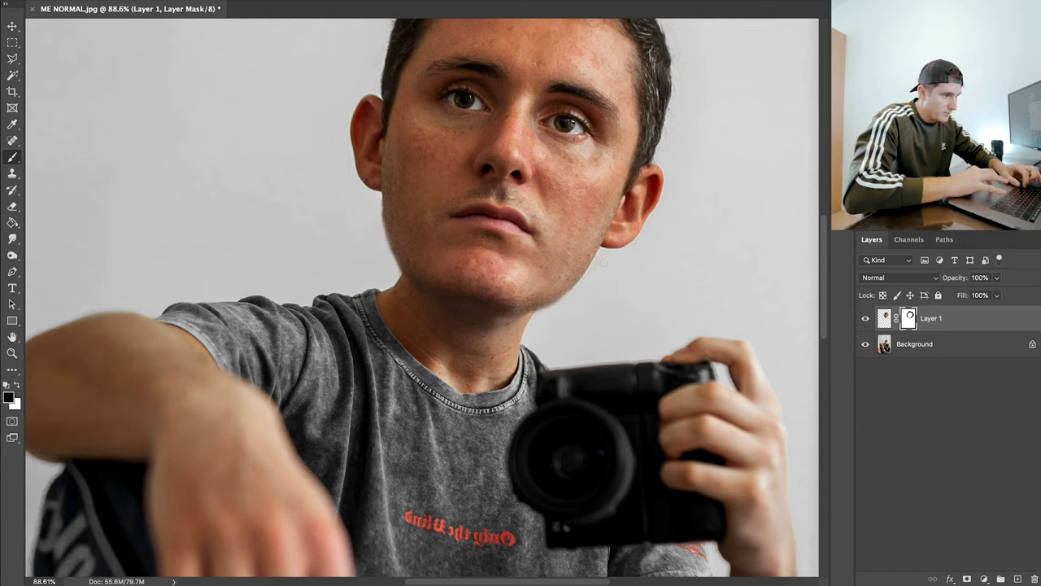
pyautogui.click(12, 26)
pyautogui.moveTo(458, 166); pyautogui.dragTo(461, 173)
pyautogui.scroll(-4, 510, 255)
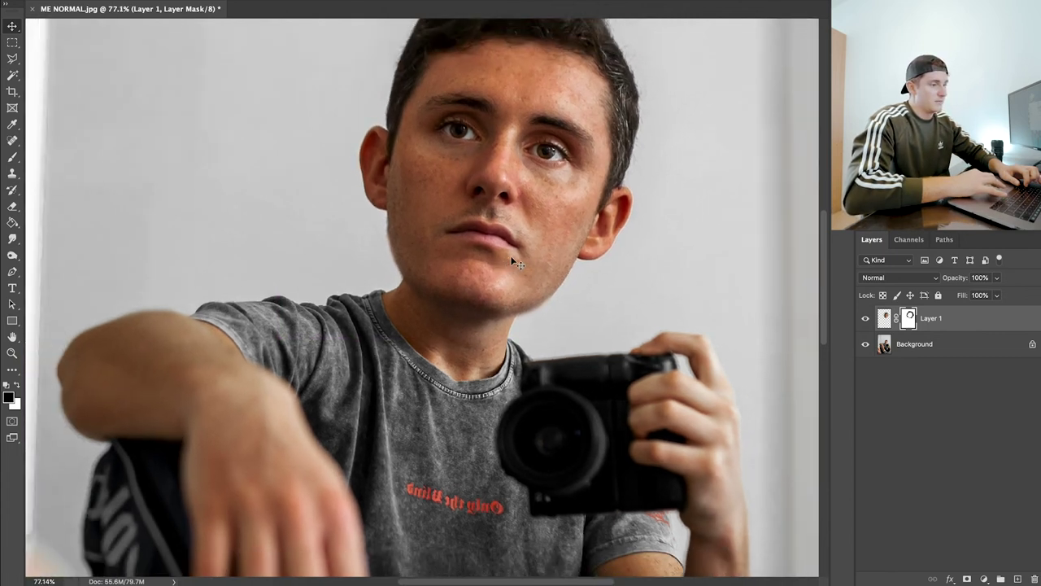
pyautogui.scroll(-3, 511, 260)
pyautogui.scroll(-2, 511, 258)
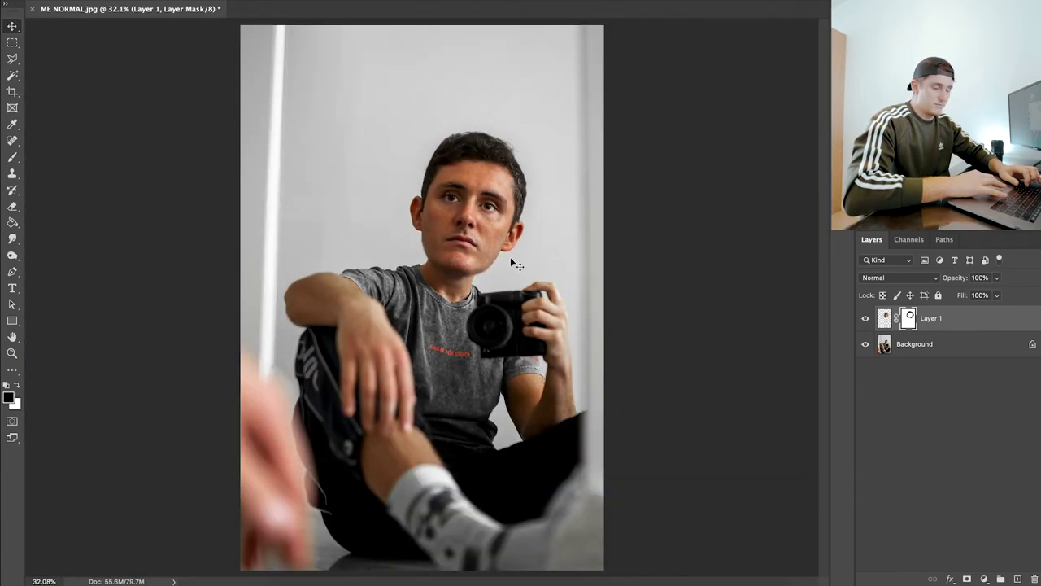
pyautogui.scroll(-2, 511, 259)
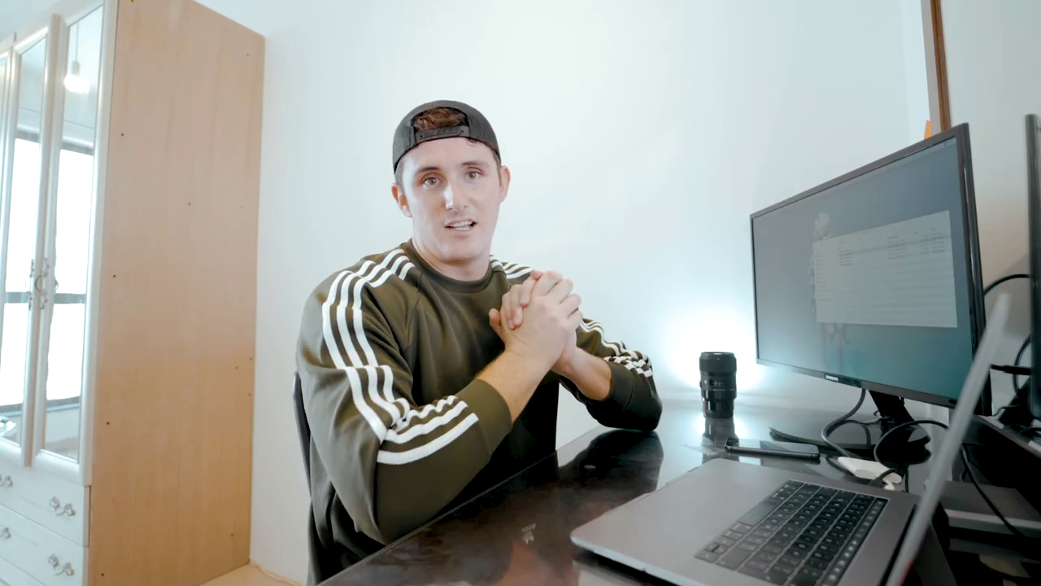